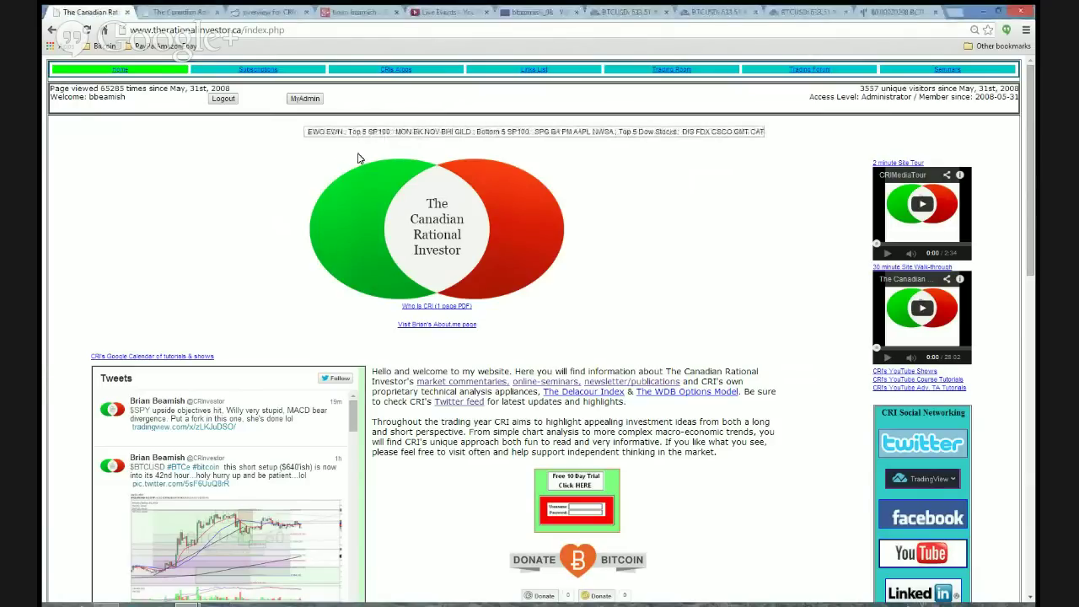
Bring up the four-hour BTCUSD chart at full width without its chat sidebar and compress its price scale.
left_click(628, 11)
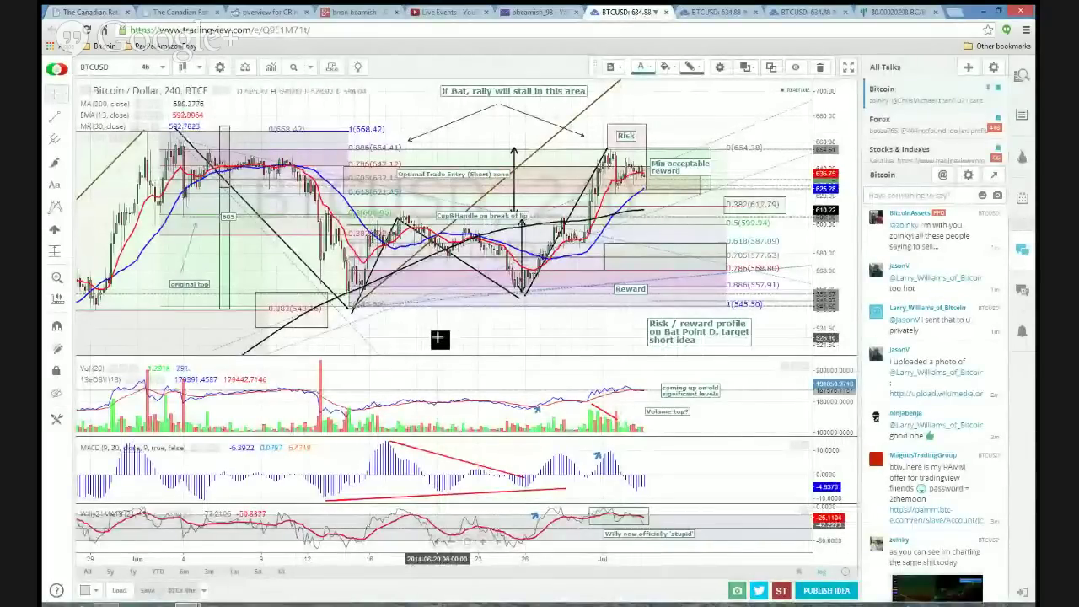
left_click(1024, 595)
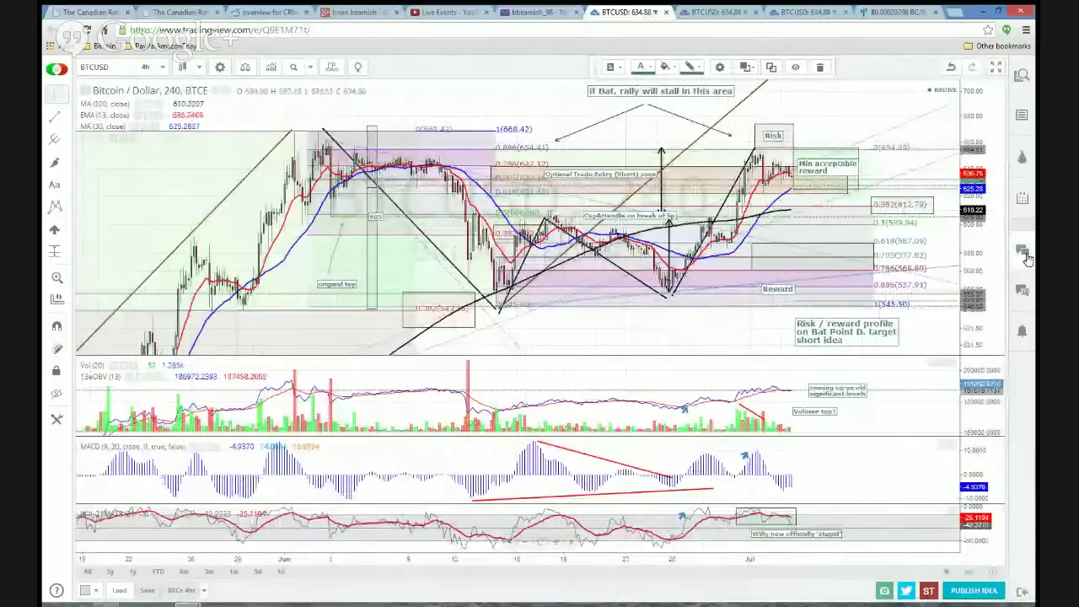
left_click_drag(995, 237, 994, 259)
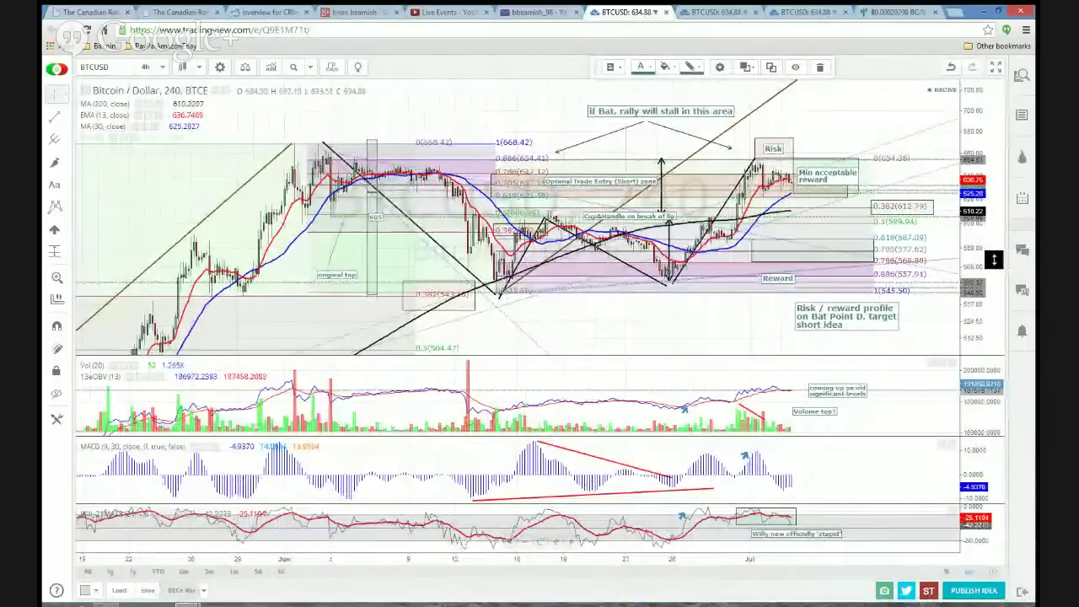
Move the "Min acceptable reward" label rightward, clear of the latest candles on the four-hour chart.
left_click_drag(670, 328, 628, 313)
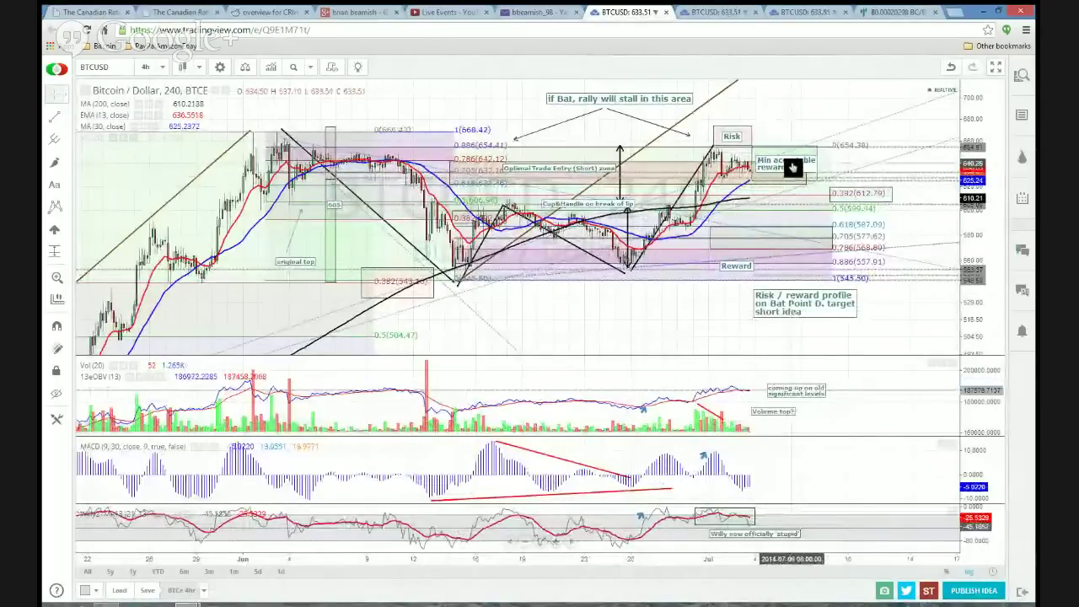
left_click_drag(806, 164, 850, 163)
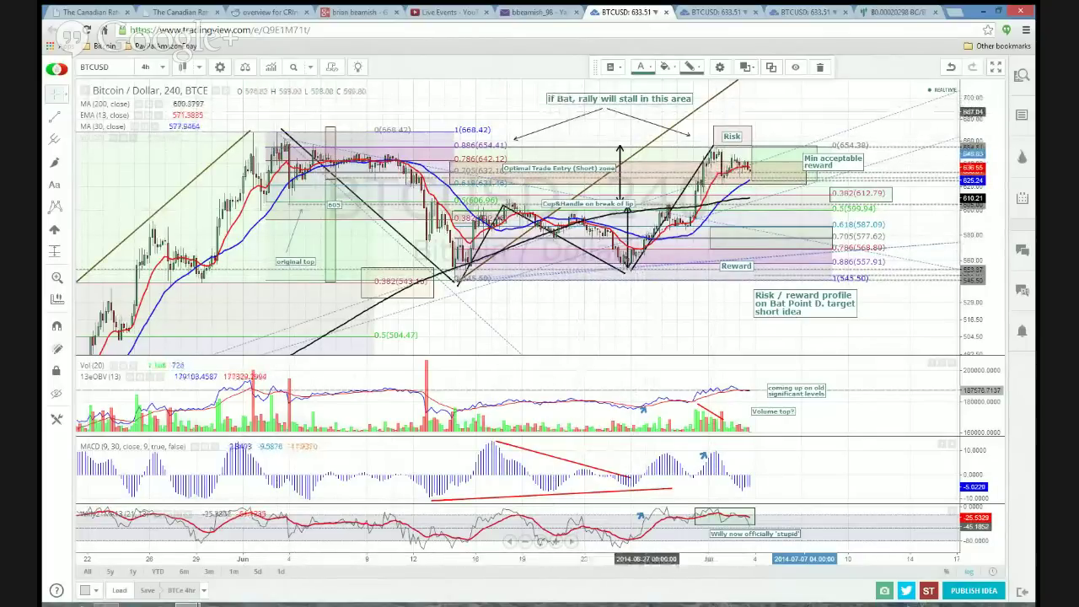
left_click_drag(595, 134, 551, 138)
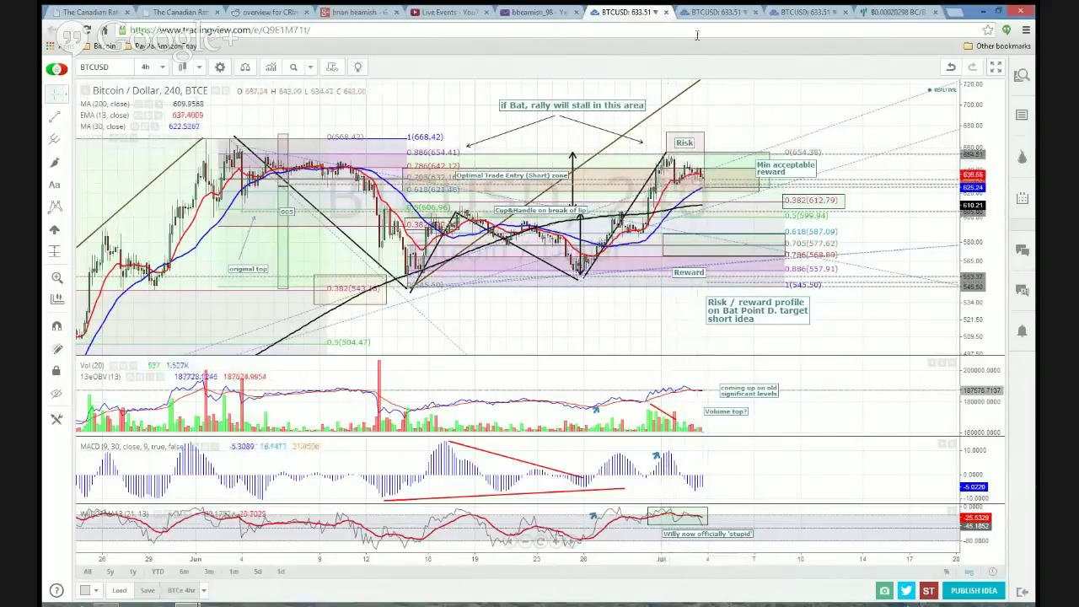
Bring up the one-hour BTCUSD chart at full width without its notifications sidebar.
left_click(723, 12)
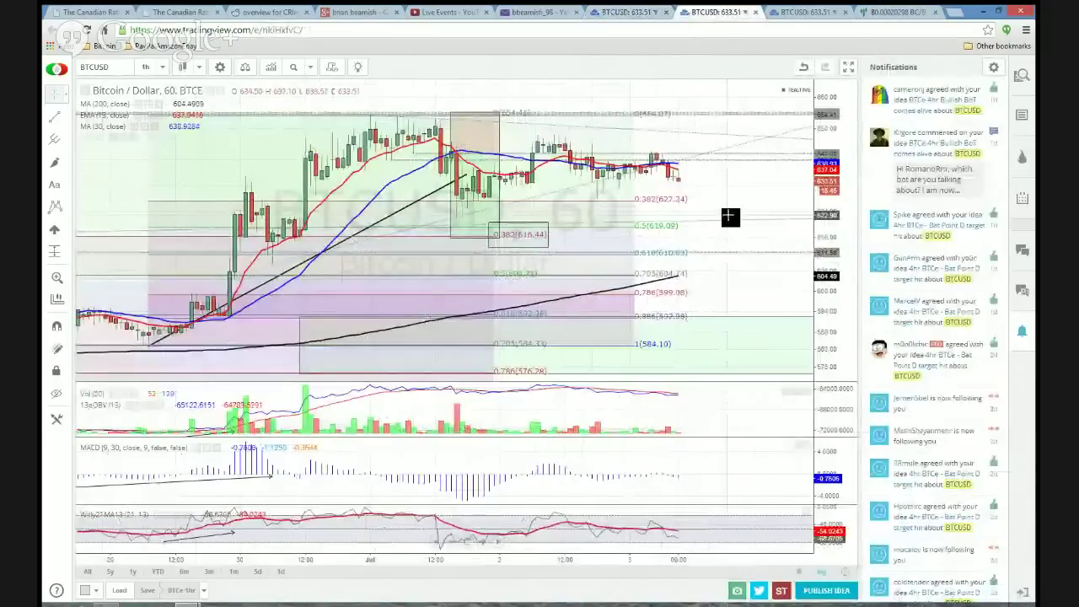
left_click(1022, 595)
scroll(865, 347, "down", 4)
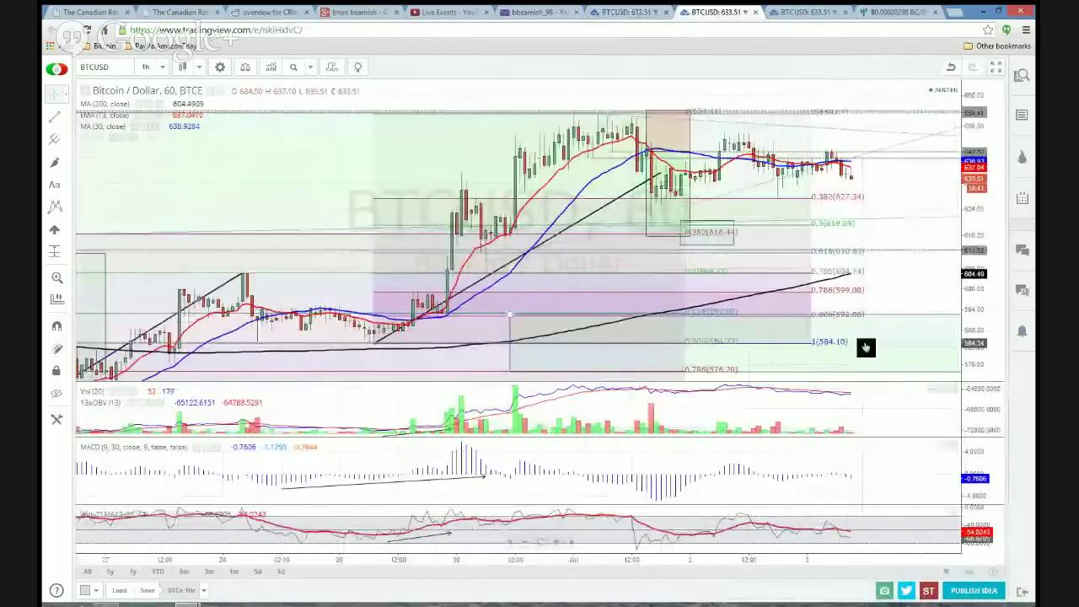
Widen the small box around the 0.382 (616.44) Fibonacci level so that it encloses the whole label.
left_click_drag(927, 279, 846, 271)
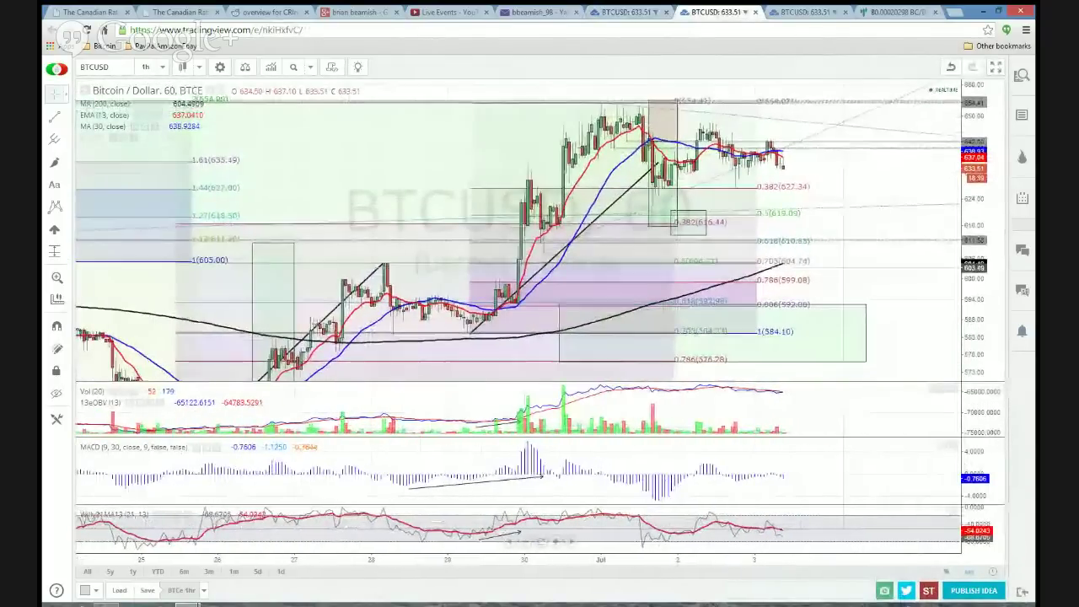
left_click_drag(969, 274, 972, 326)
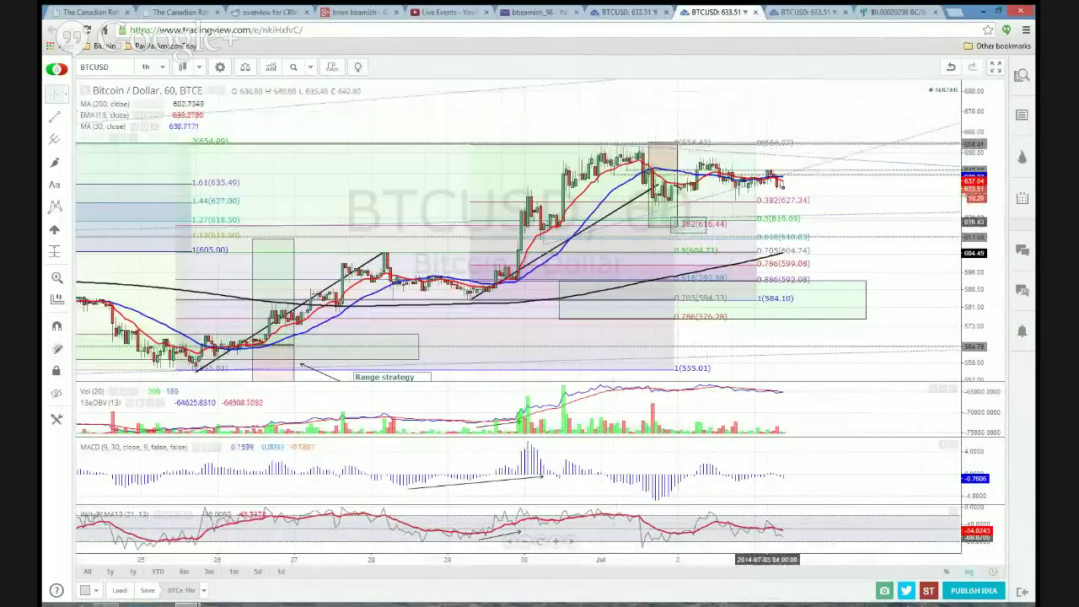
scroll(907, 303, "up", 2)
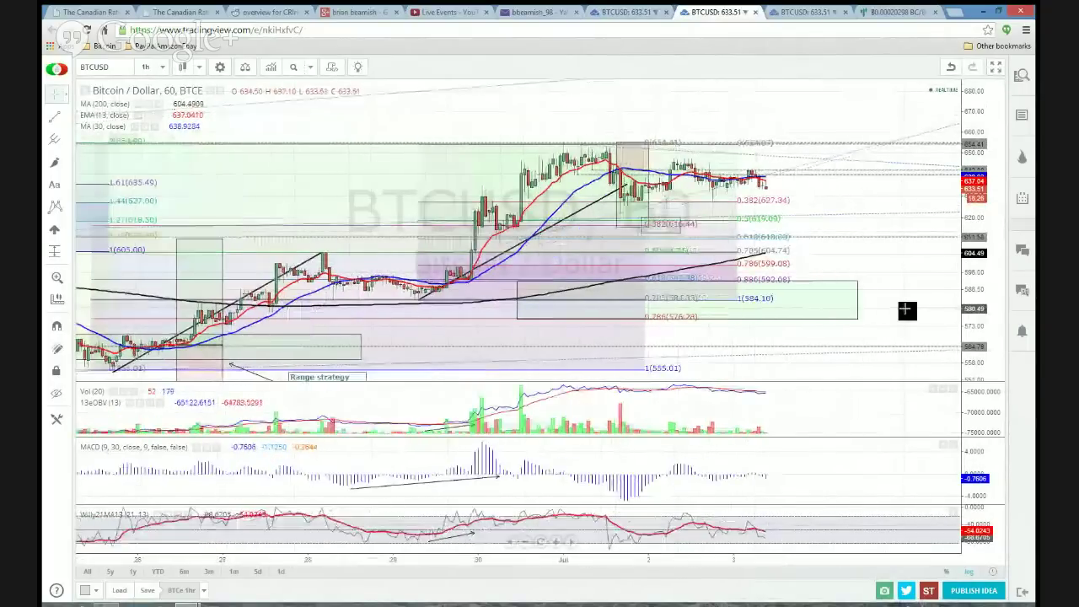
left_click_drag(727, 330, 784, 335)
left_click_drag(974, 337, 974, 303)
left_click_drag(901, 255, 876, 294)
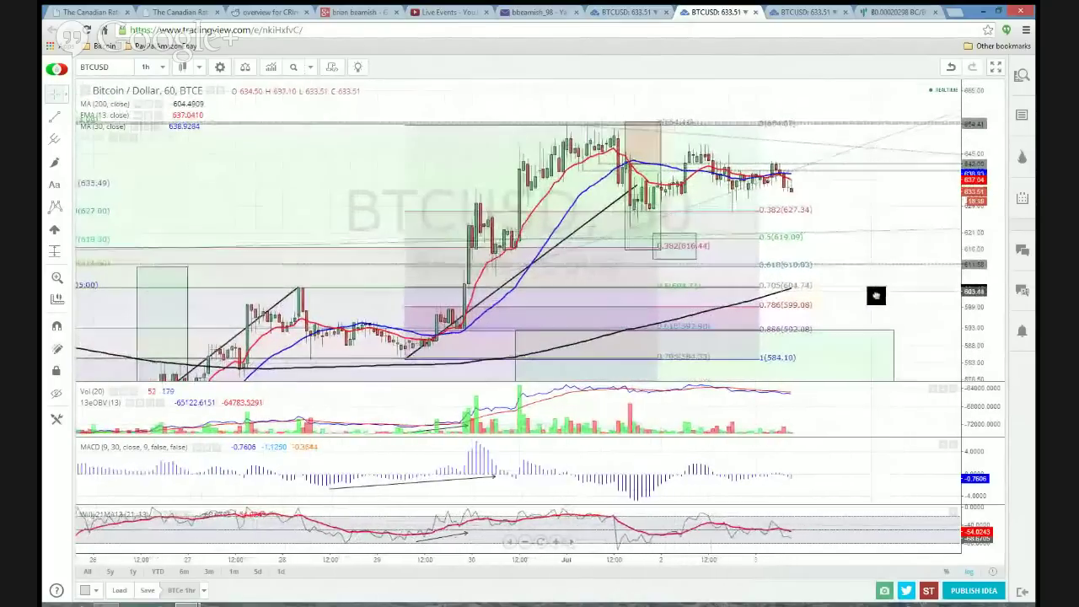
mouse_move(699, 251)
left_mouse_down()
mouse_move(696, 260)
mouse_move(715, 259)
left_mouse_up()
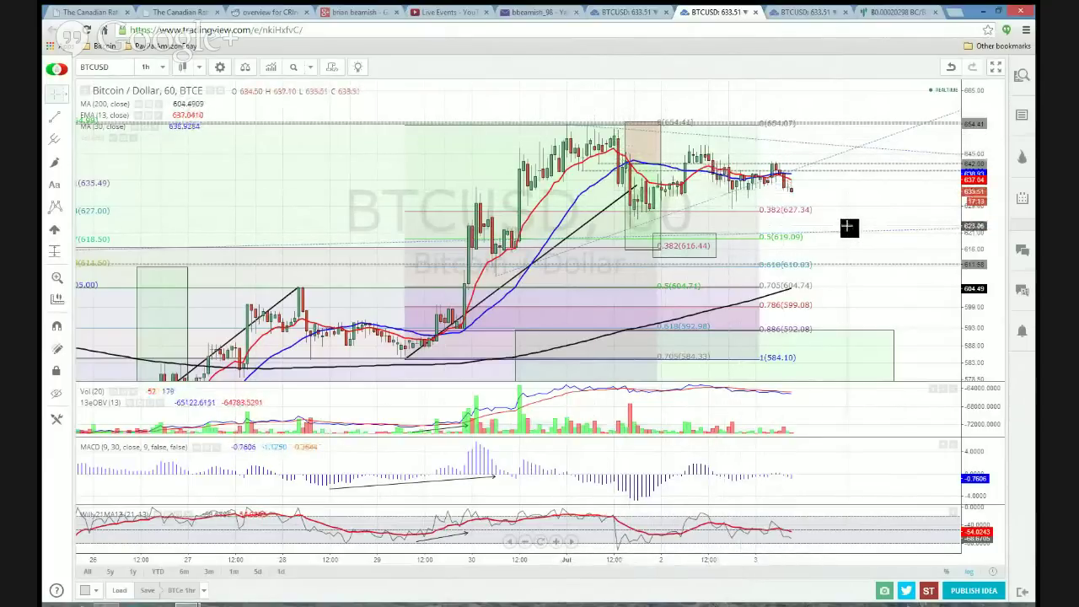
Read the latest Bitcoin chat messages beside the one-hour chart, and hide the chat again.
scroll(849, 226, "up", 1)
left_click_drag(831, 218, 848, 229)
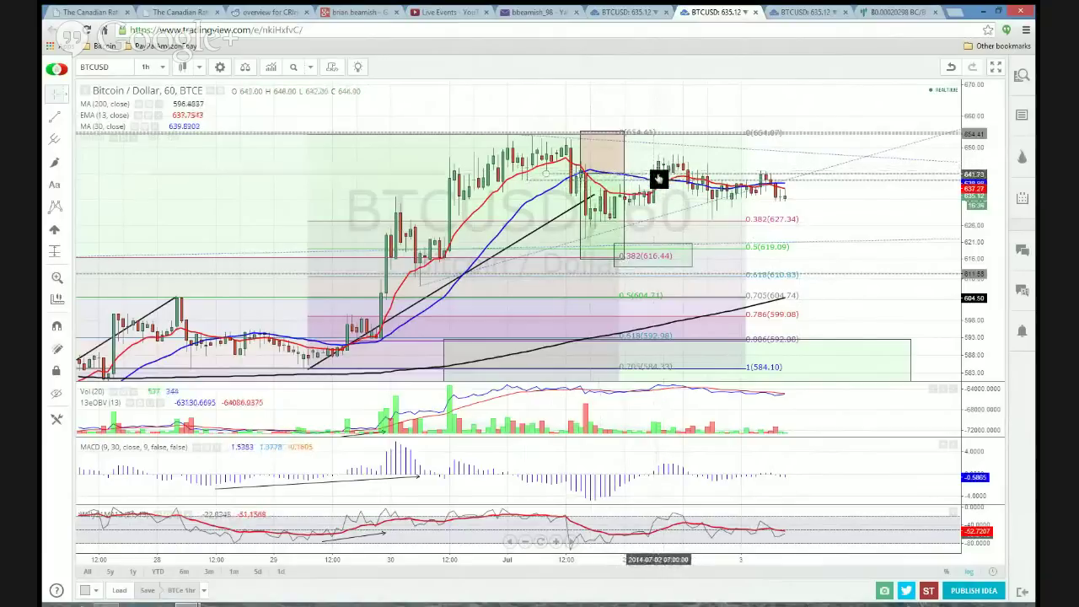
left_click(1021, 250)
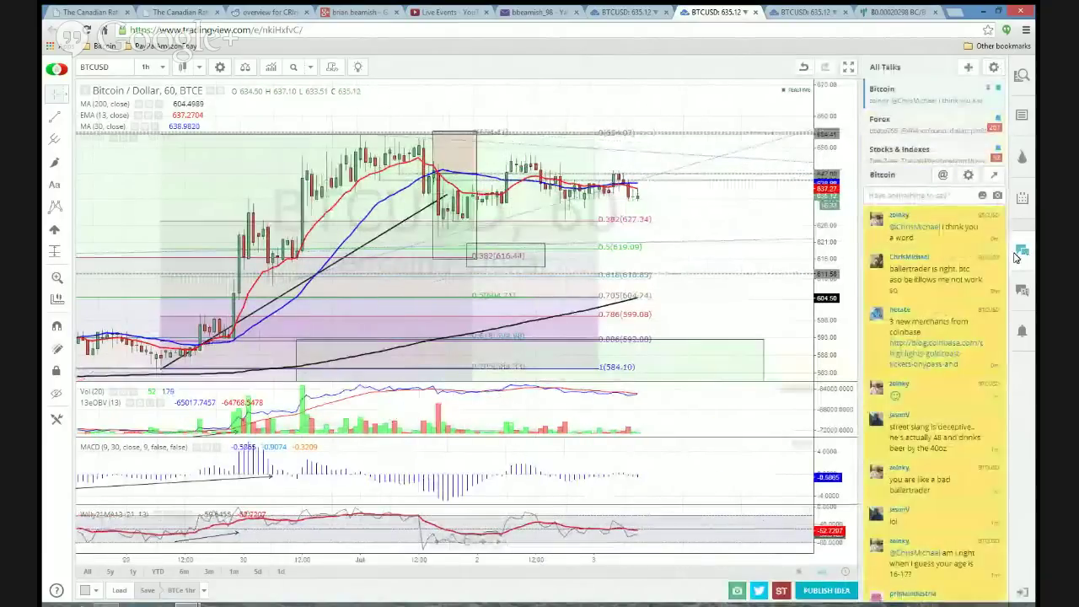
left_click(1026, 251)
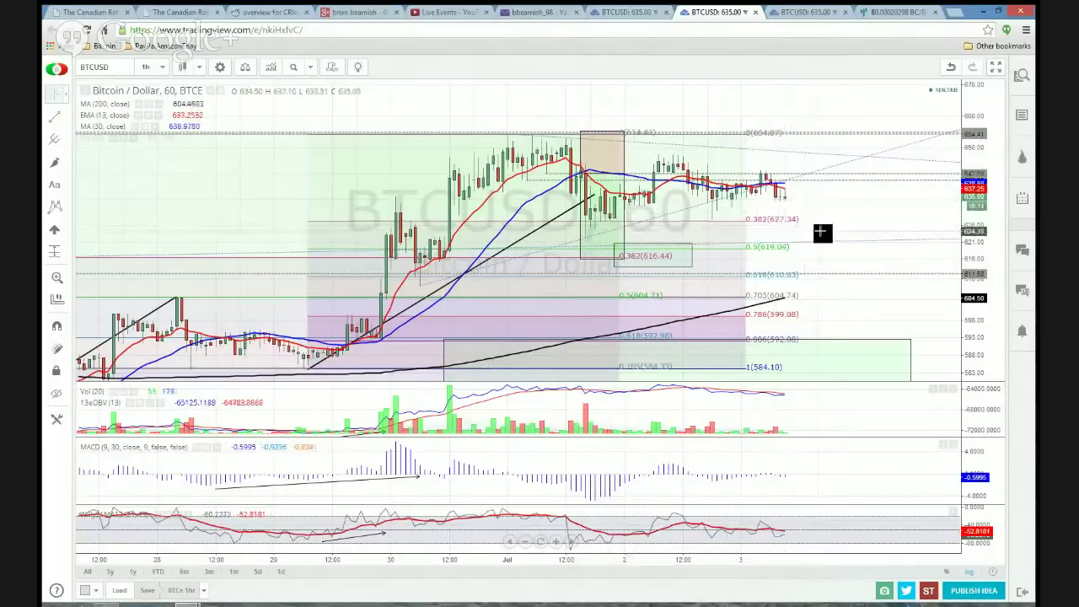
Examine the late-June "Range strategy" trade and its Fibonacci levels on the one-hour chart.
left_click_drag(822, 232, 803, 218)
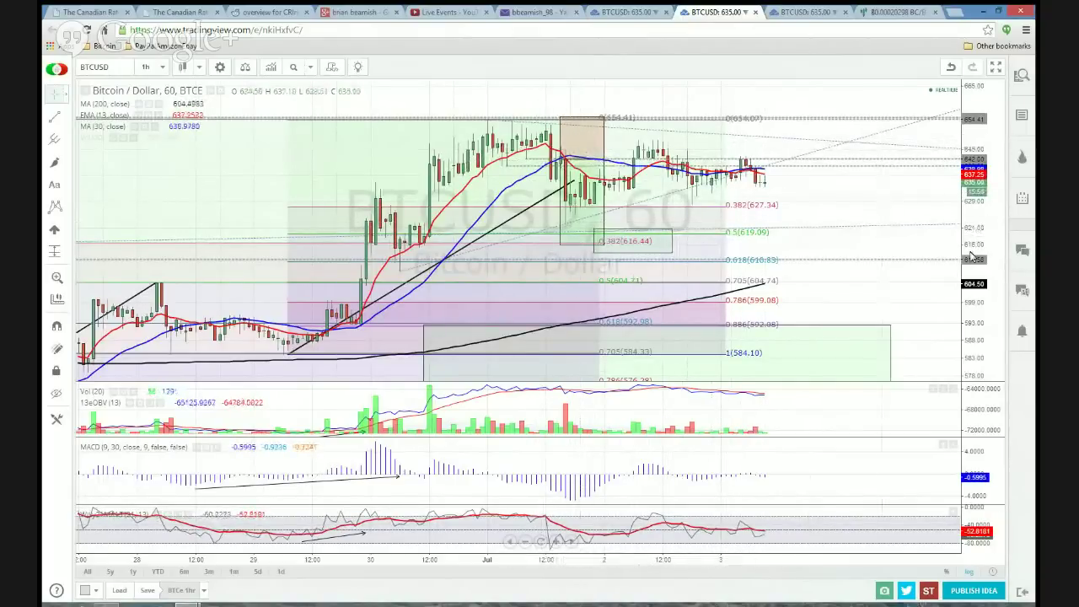
scroll(921, 287, "down", 4)
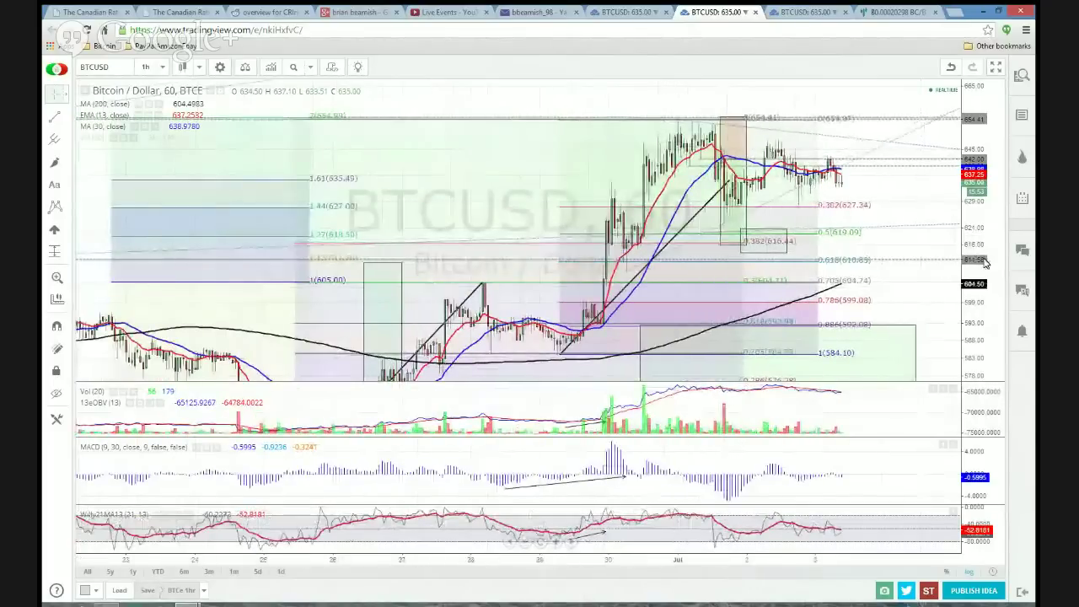
left_click_drag(984, 258, 761, 331)
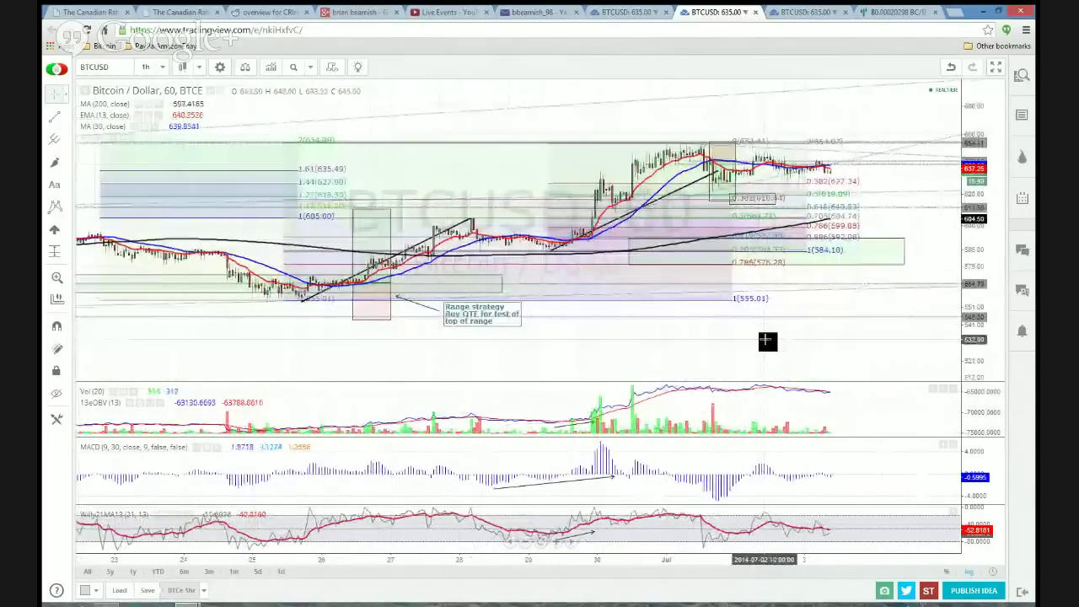
scroll(763, 333, "down", 3)
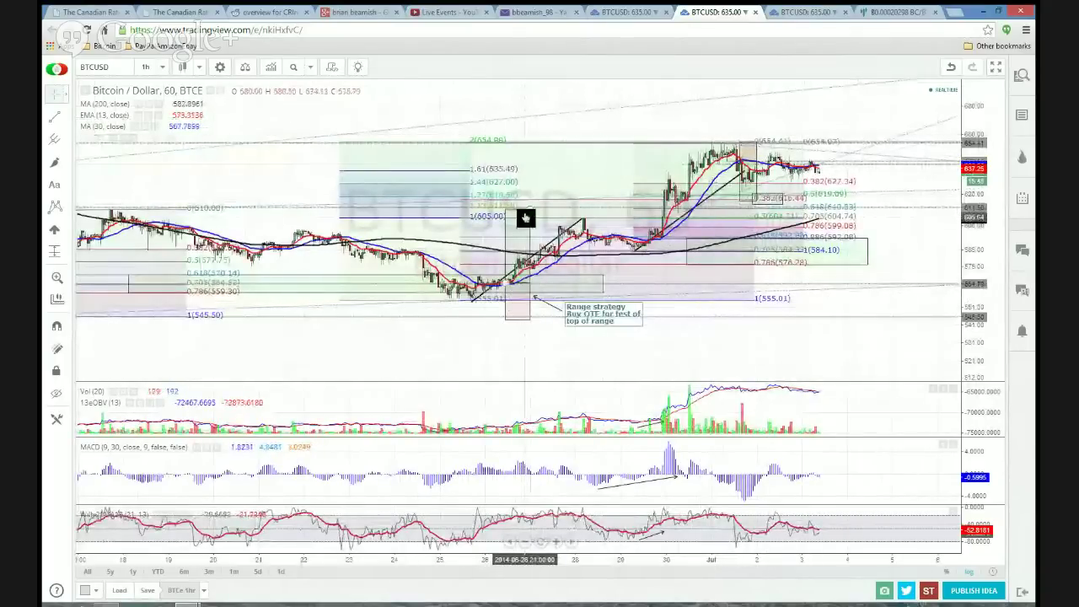
scroll(712, 357, "up", 2)
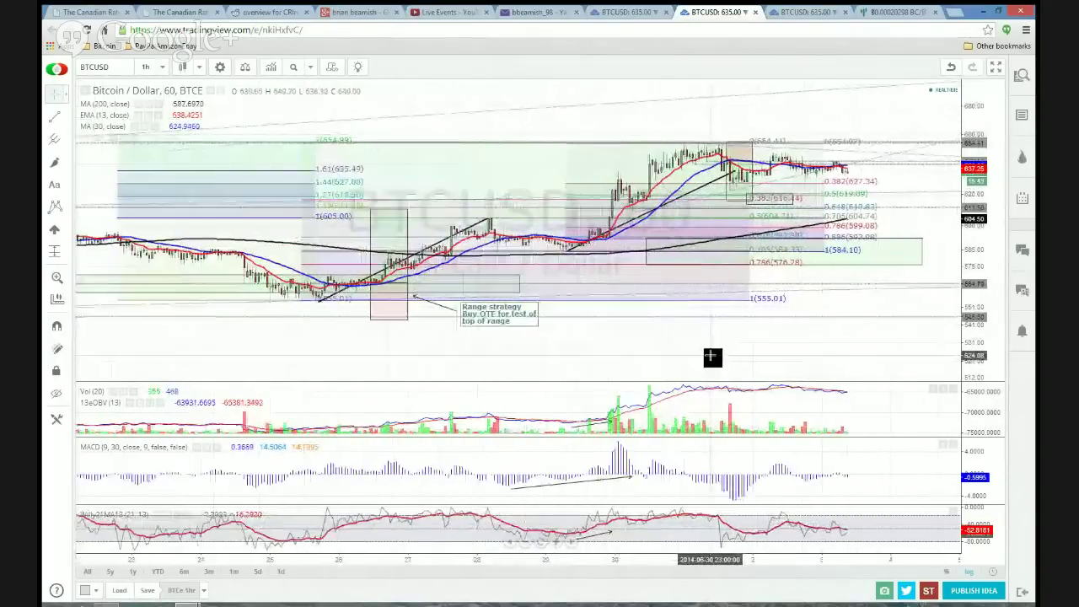
left_click_drag(578, 337, 619, 357)
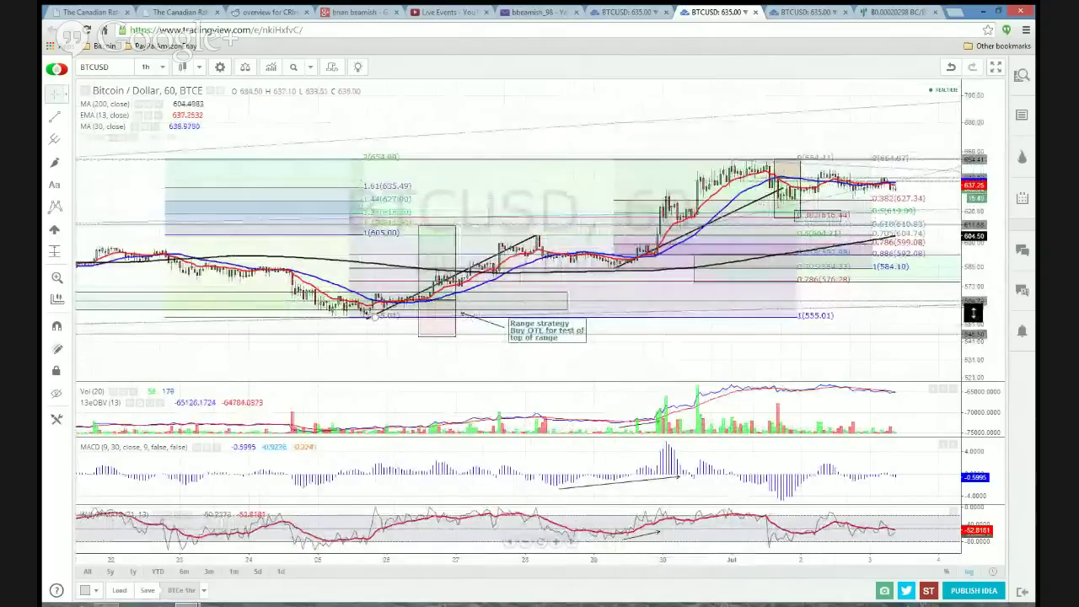
left_click_drag(973, 312, 962, 217)
left_click_drag(513, 186, 492, 130)
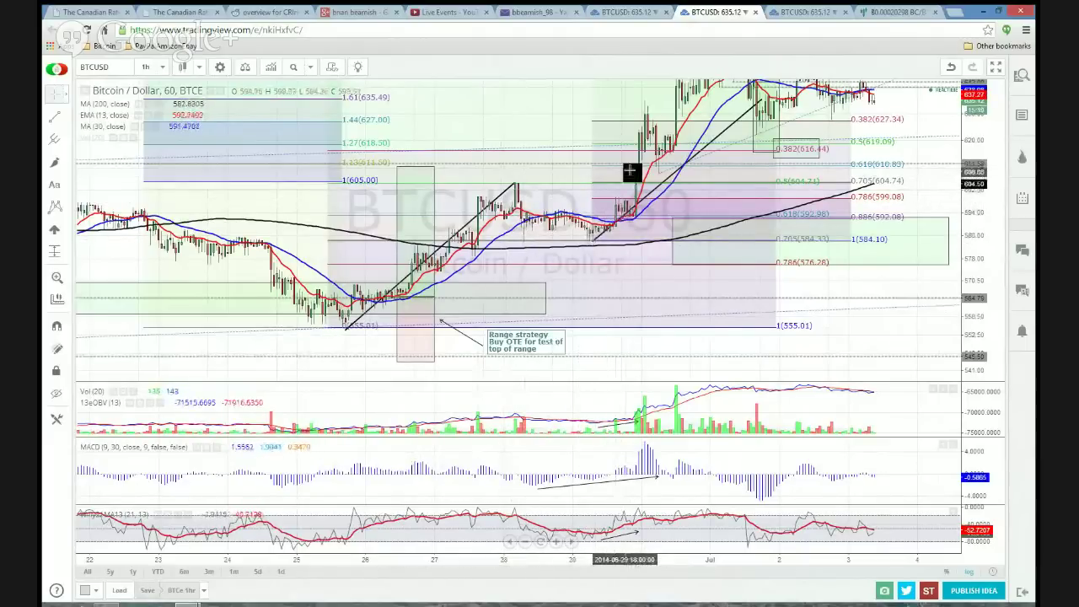
Examine the early-July highs, the short trade box and the 0.382 retracement levels on the one-hour chart.
left_click_drag(538, 122, 390, 227)
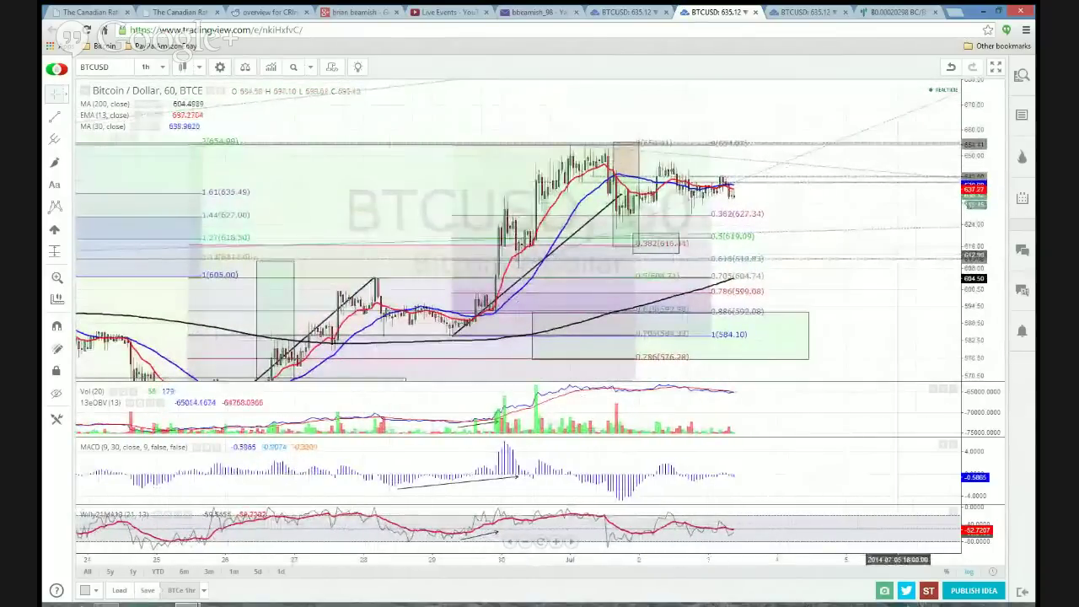
left_click_drag(975, 329, 974, 295)
left_click_drag(848, 193, 825, 267)
scroll(823, 261, "up", 3)
left_click_drag(713, 270, 876, 241)
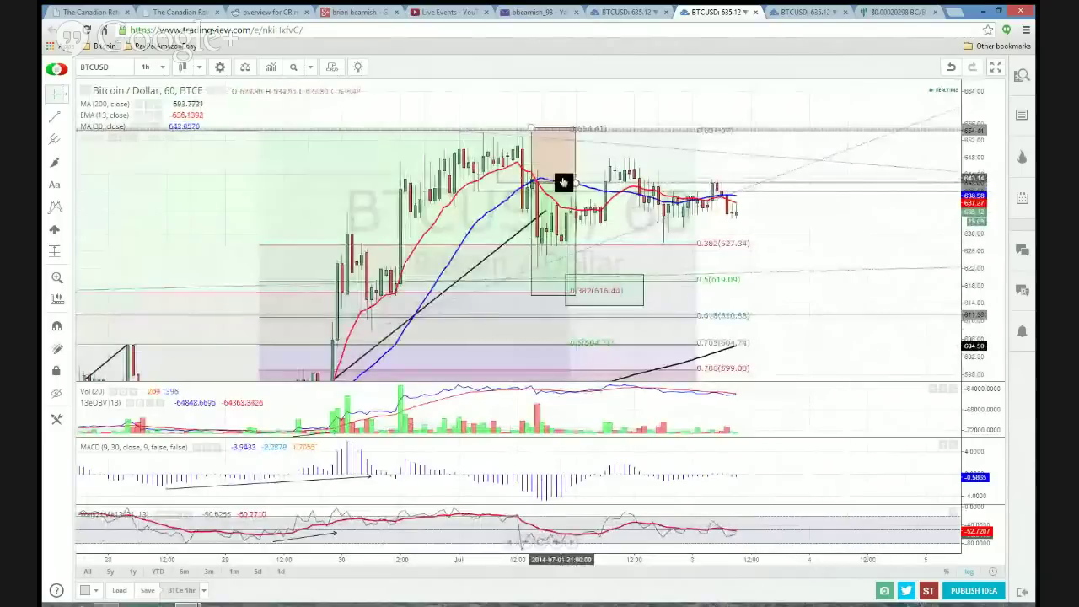
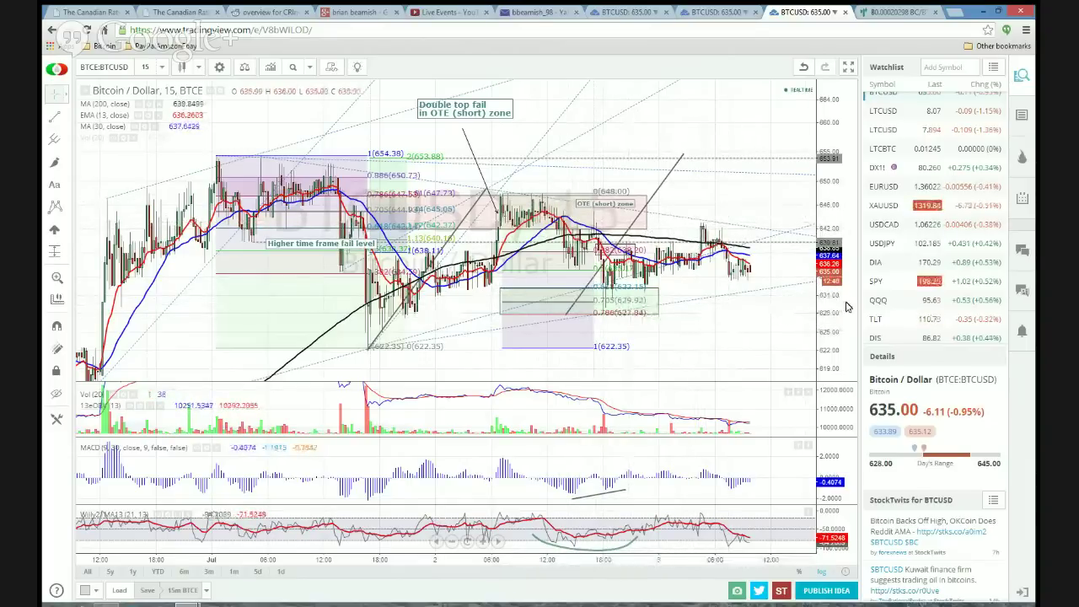
Thicken the dashed descending trendline that runs along the July highs on the 15-minute BTCUSD chart.
scroll(763, 337, "down", 2)
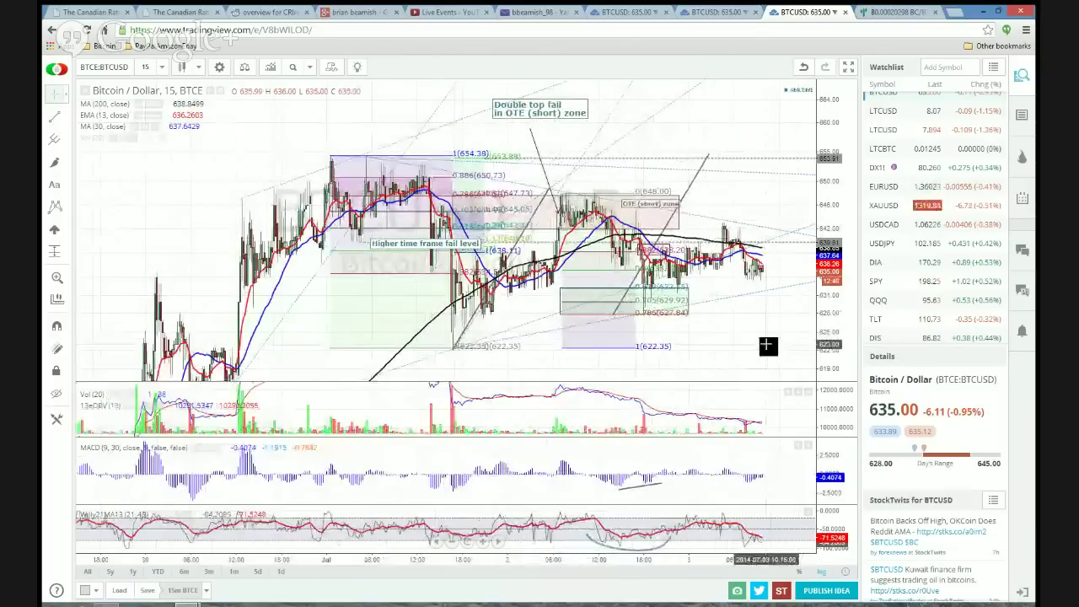
scroll(750, 329, "down", 2)
mouse_move(828, 304)
left_mouse_down()
mouse_move(828, 350)
mouse_move(828, 320)
left_mouse_up()
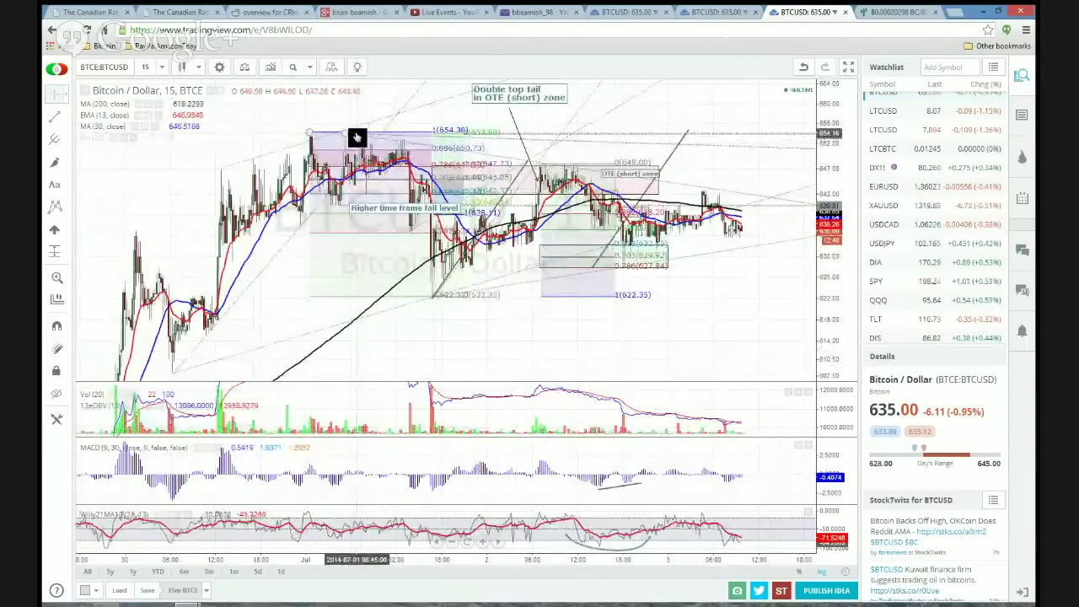
left_click(692, 191)
right_click(691, 191)
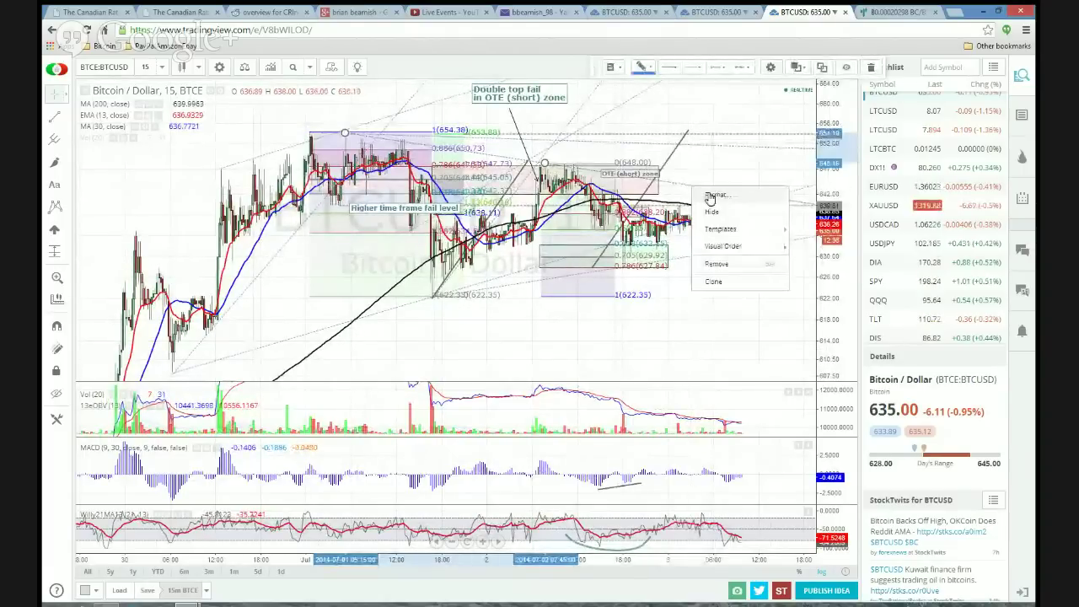
left_click(714, 195)
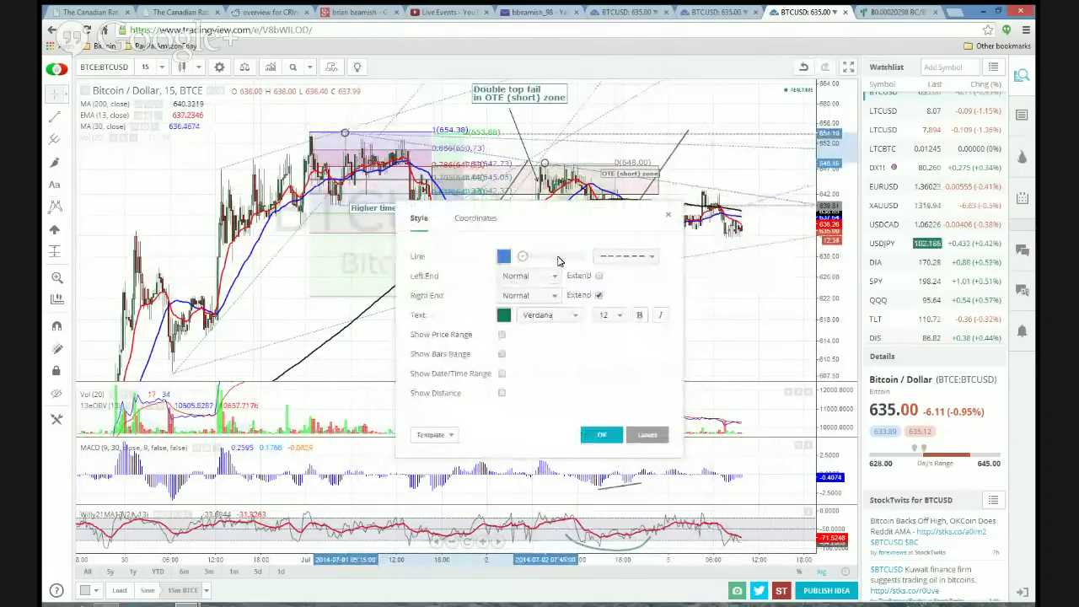
left_click(558, 257)
left_click(601, 436)
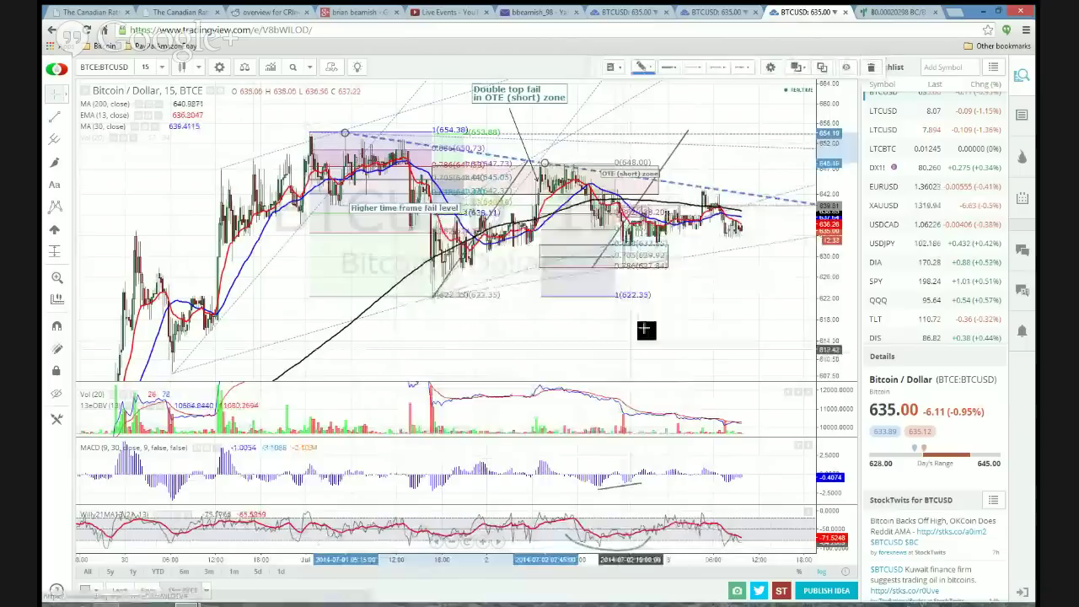
Thicken the dashed ascending trendline that runs beneath the July lows on the 15-minute chart.
right_click(696, 261)
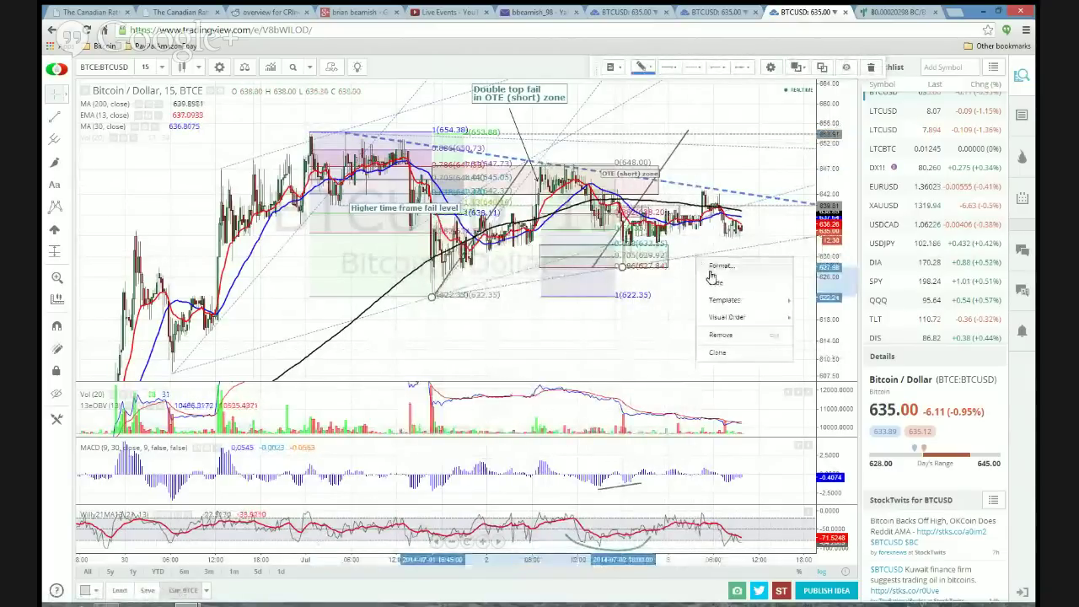
left_click(716, 266)
left_click(558, 256)
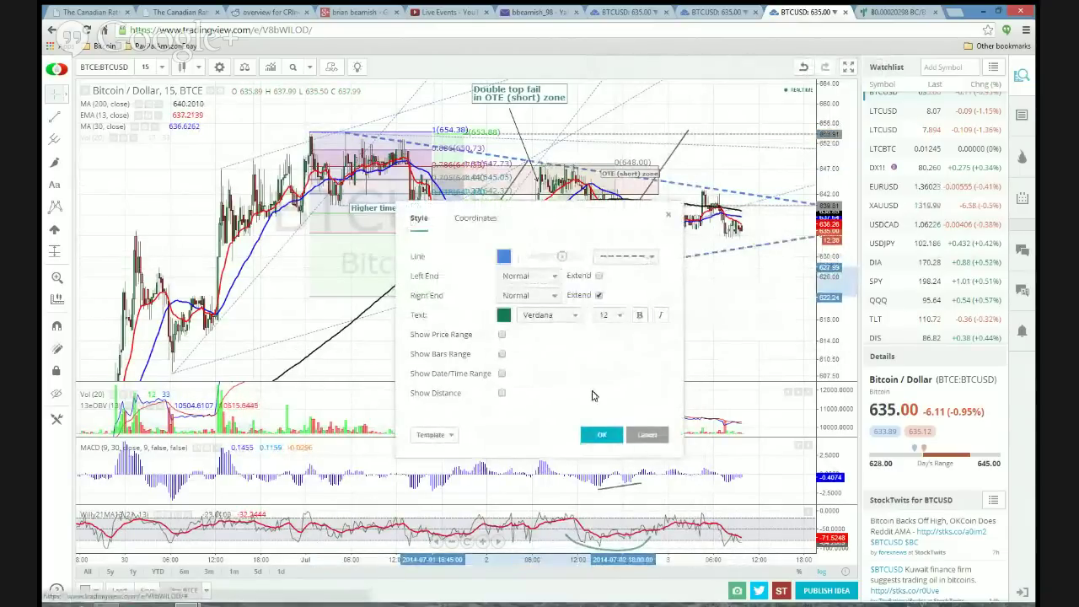
left_click(601, 435)
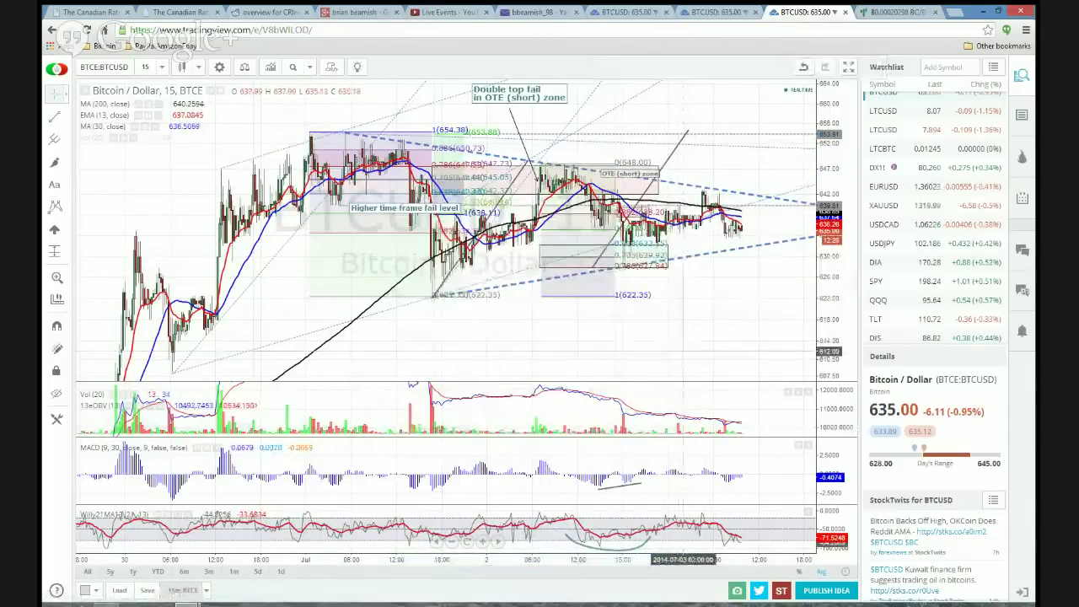
Brush a wavy price path after the latest candle, oscillating between the two thickened trendlines.
left_click_drag(686, 354, 621, 375)
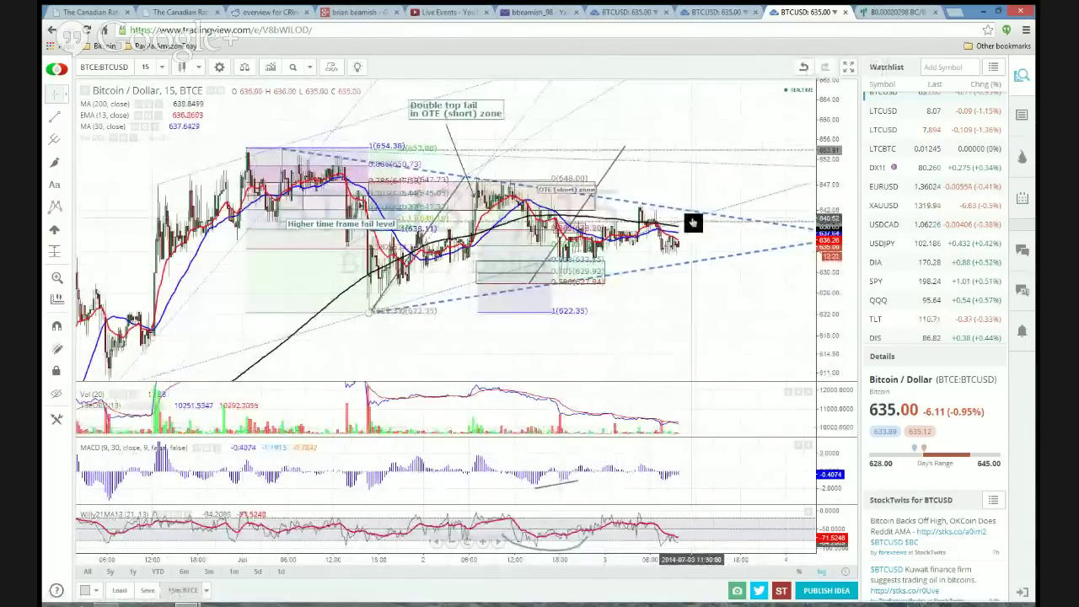
left_click(55, 162)
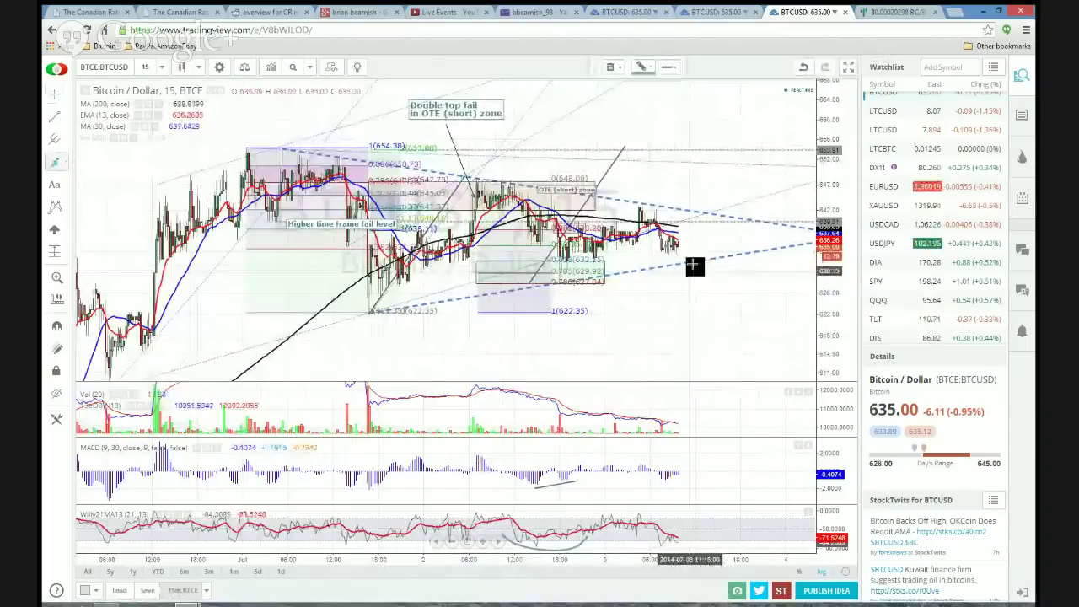
mouse_move(686, 258)
left_mouse_down()
mouse_move(703, 224)
mouse_move(720, 252)
mouse_move(739, 224)
mouse_move(746, 245)
mouse_move(769, 230)
mouse_move(781, 241)
left_mouse_up()
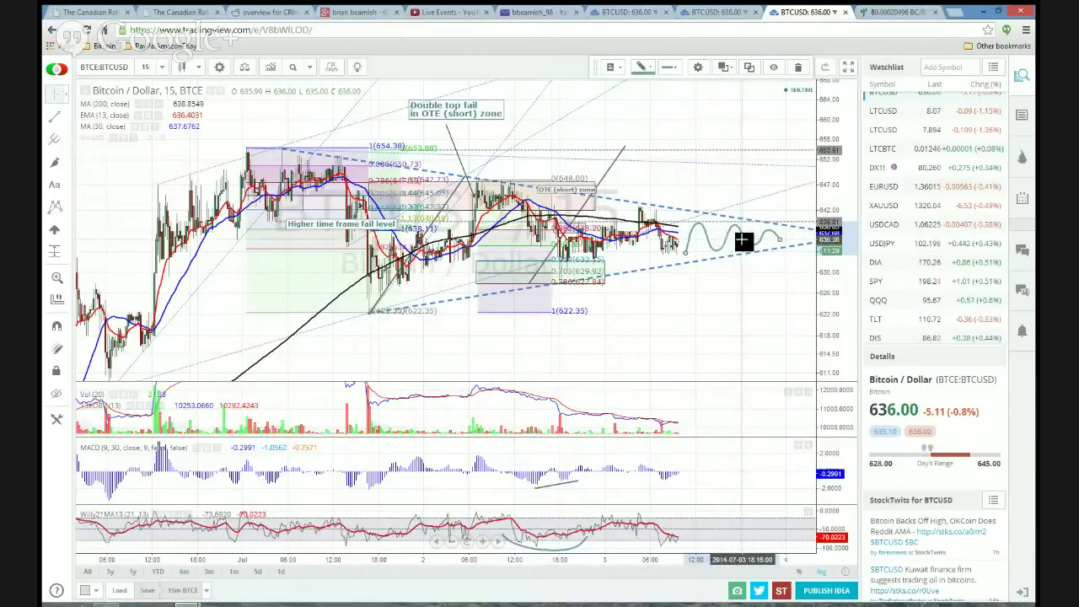
Return to the one-hour BTCUSD chart.
left_click(710, 11)
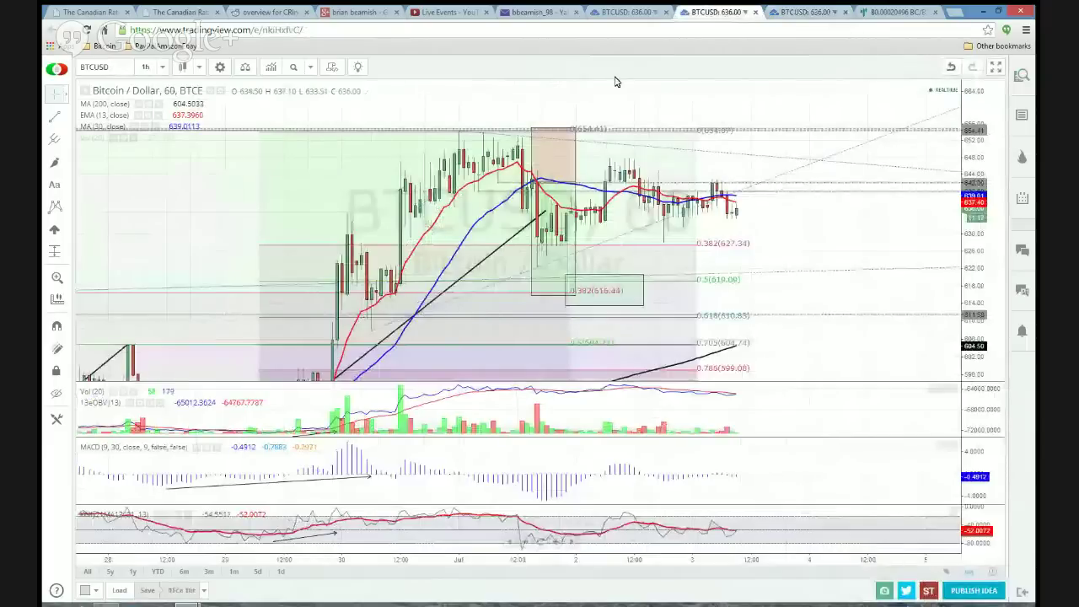